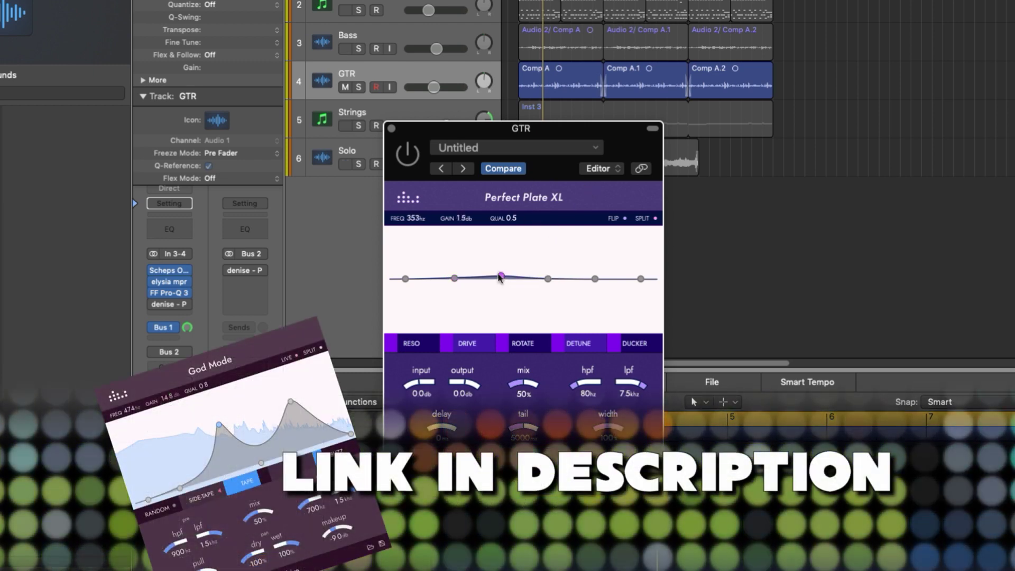
Step: Flatten the EQ band near 324 Hz to about 0.2 dB and keep the reverb speed at Fast XL with the Dark tone
mouse_move(502, 277)
left_mouse_down()
mouse_move(501, 265)
mouse_move(496, 283)
left_mouse_up()
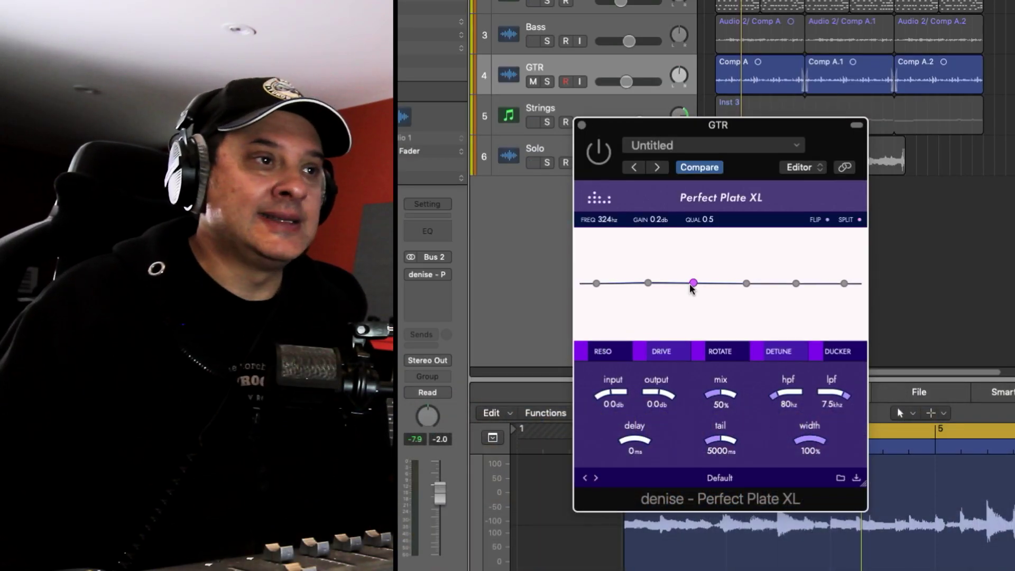
mouse_move(674, 360)
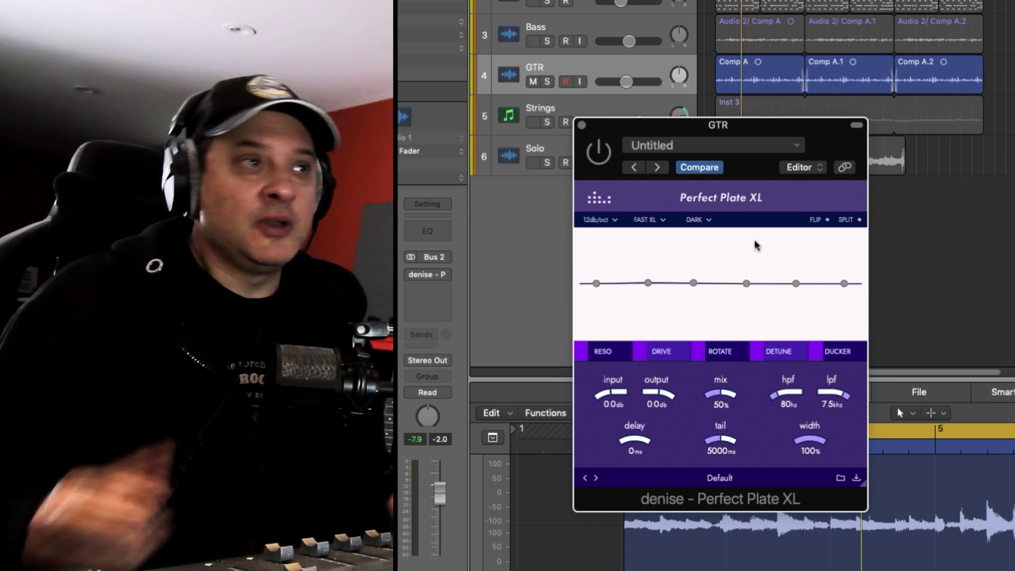
left_click(709, 220)
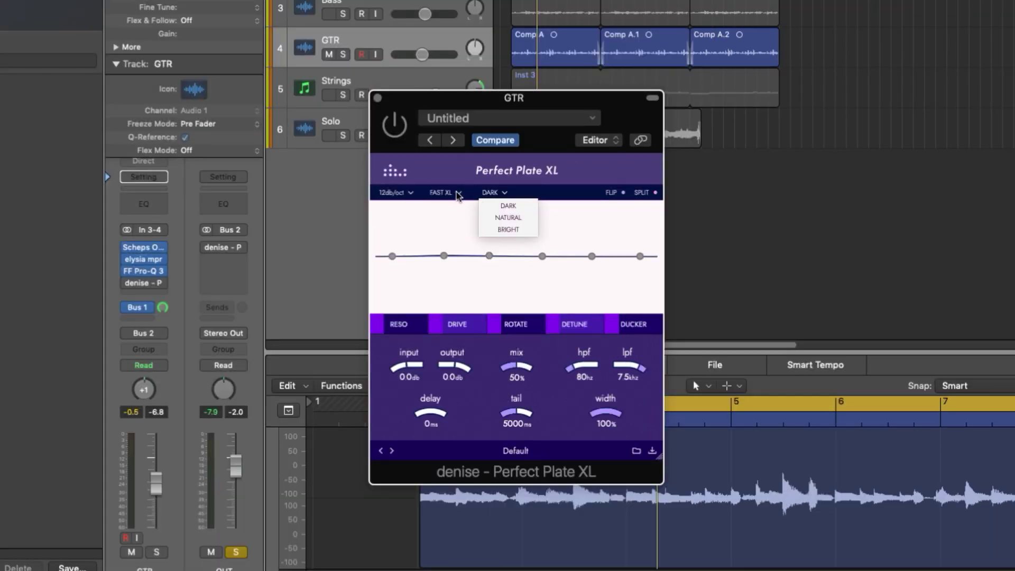
left_click(664, 220)
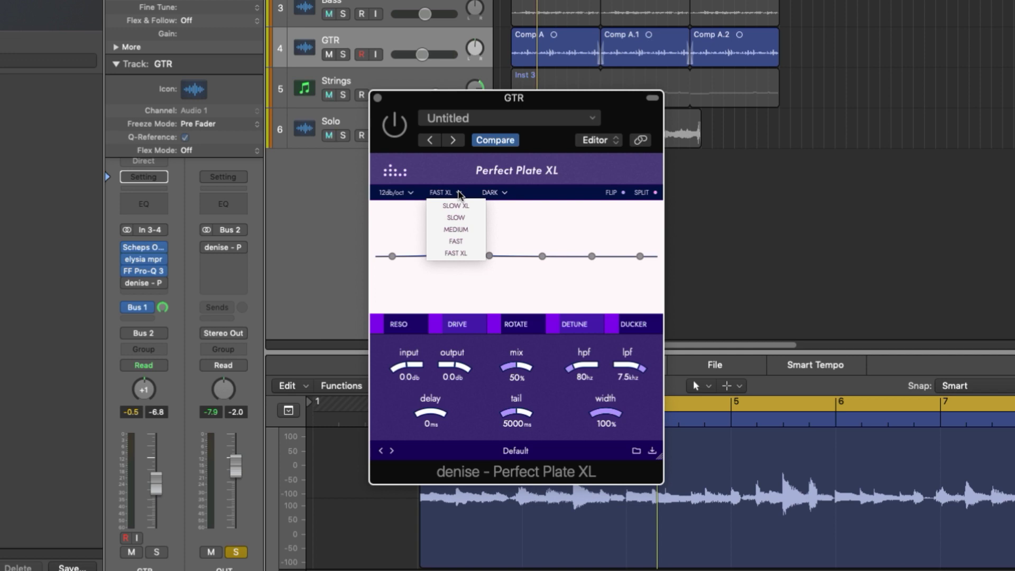
left_click(461, 253)
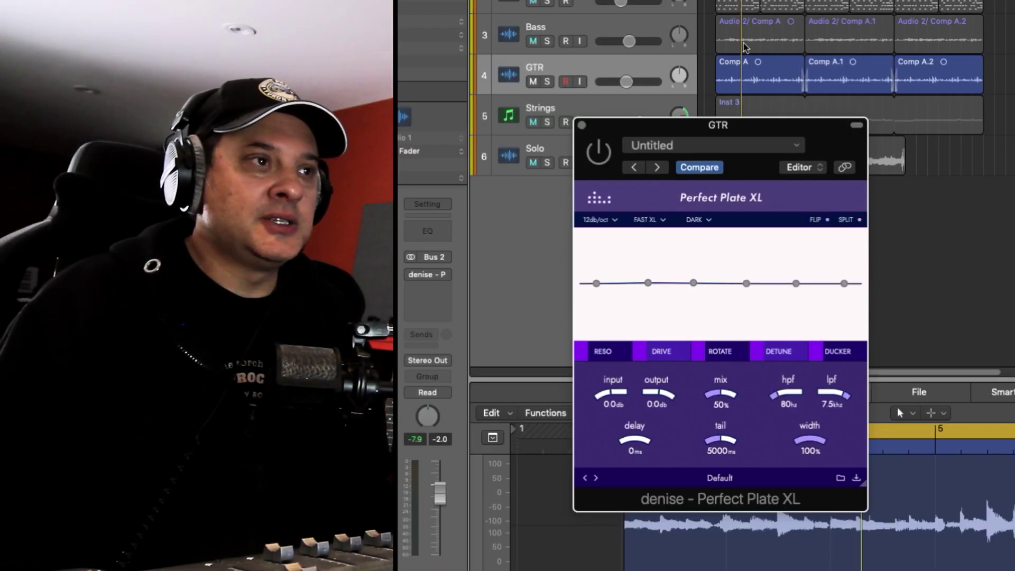
Step: Enable the reverb on the GTR track during playback and shape its EQ with low-mid and 3.8 kHz boosts plus a low-end cut
key("space")
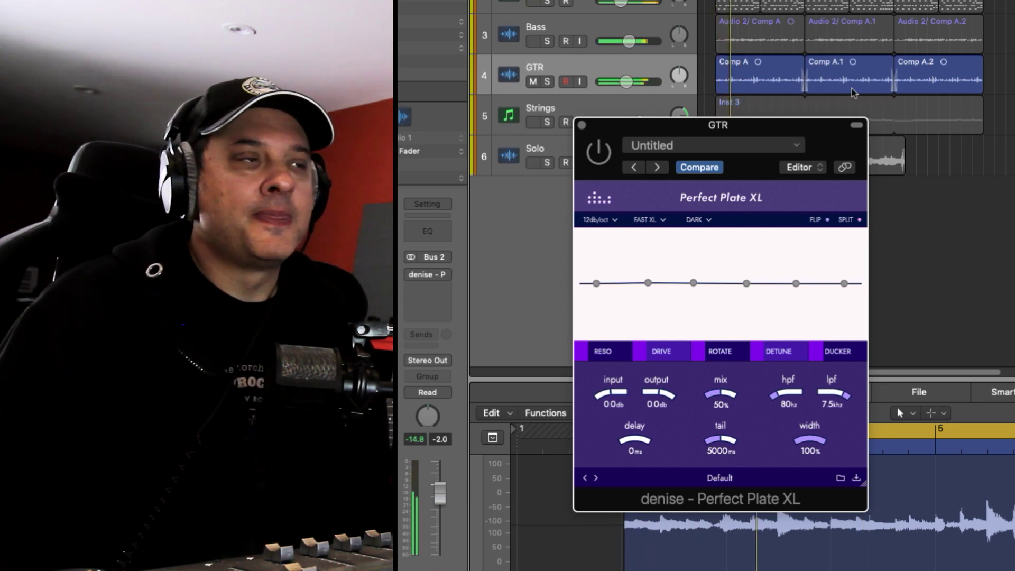
left_click(600, 154)
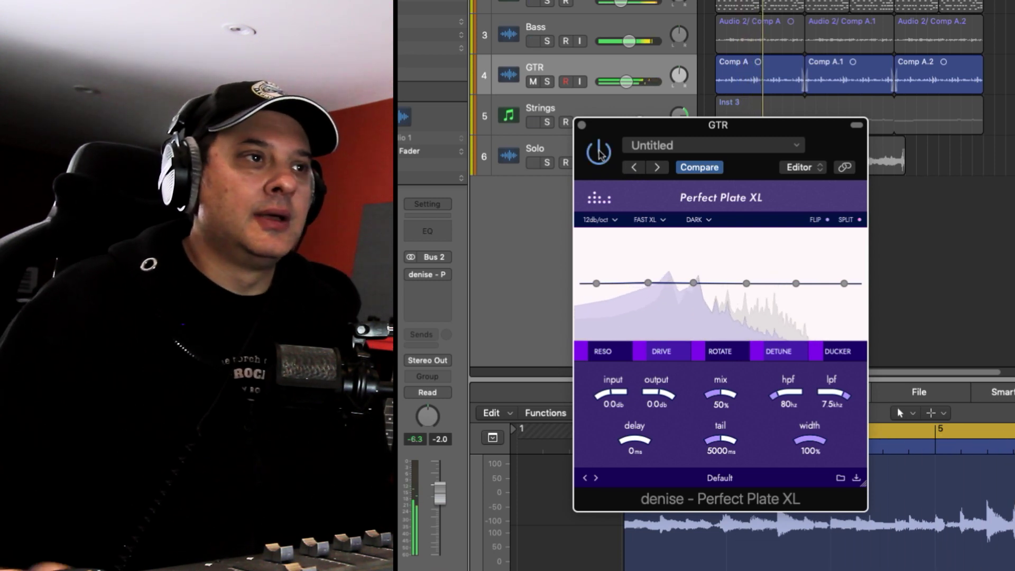
left_click_drag(693, 284, 695, 263)
left_click_drag(796, 284, 794, 262)
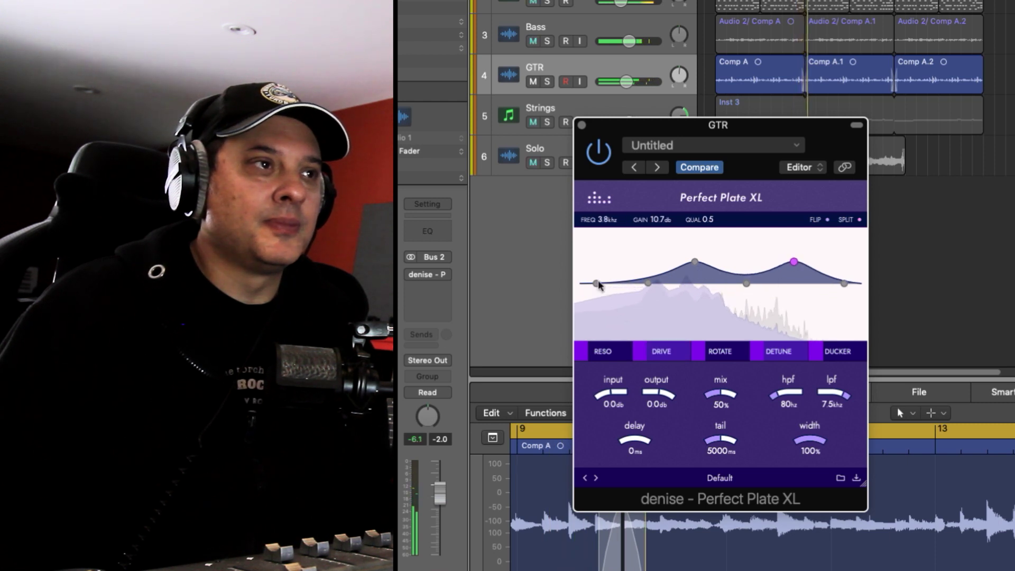
left_click_drag(598, 284, 632, 298)
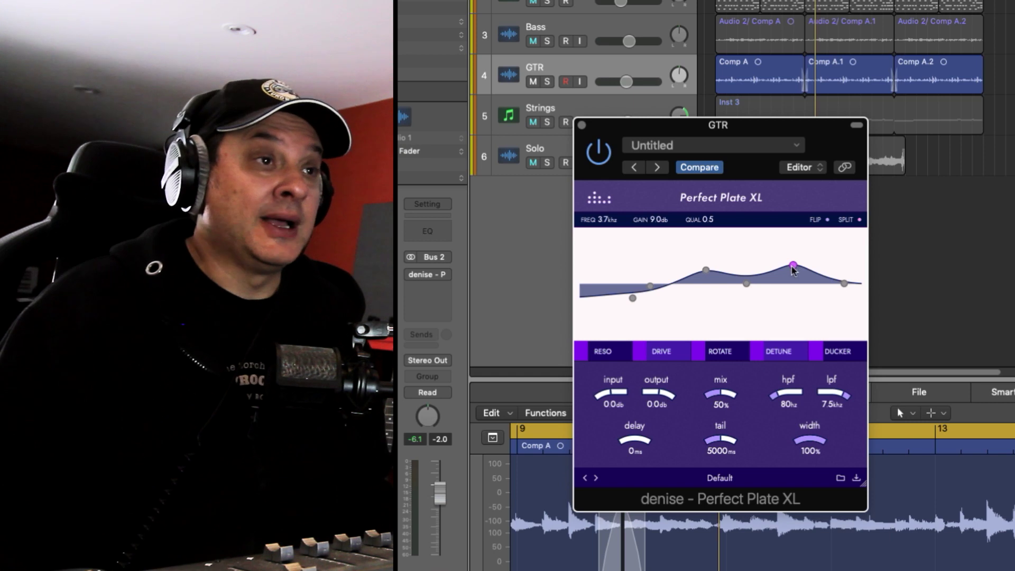
Step: Set the reverb's input to 8.0 dB, output to -0.3 dB, mix to 47%, delay to 202 ms, width to 93%, and filters to 390 Hz and 5.5 kHz
key("space")
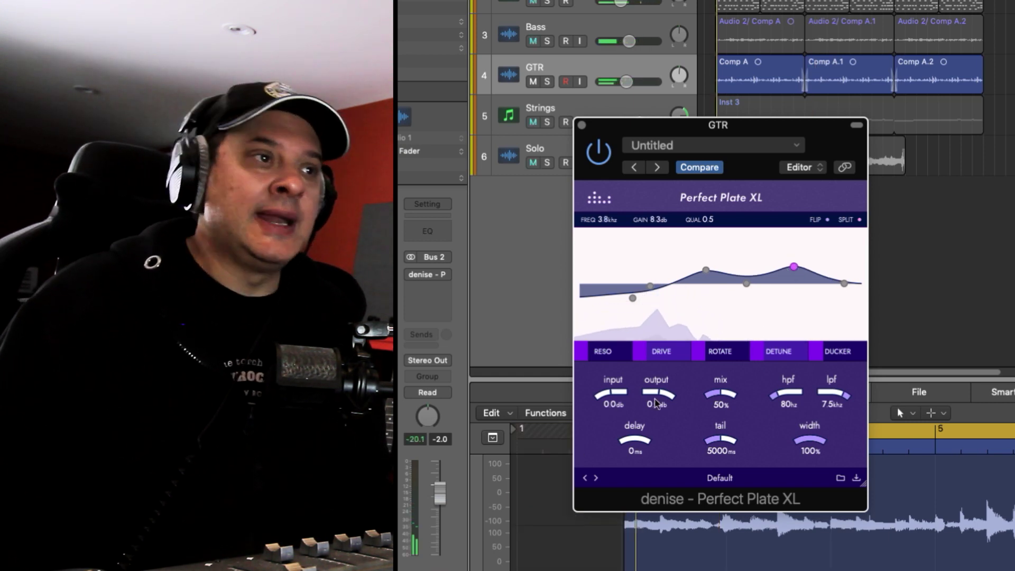
key("space")
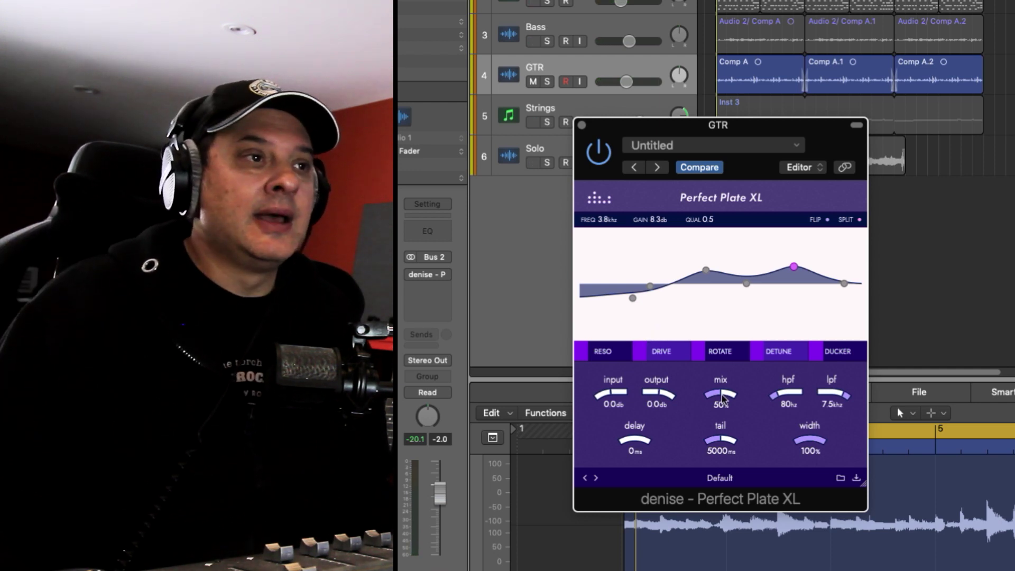
left_click_drag(723, 398, 721, 409)
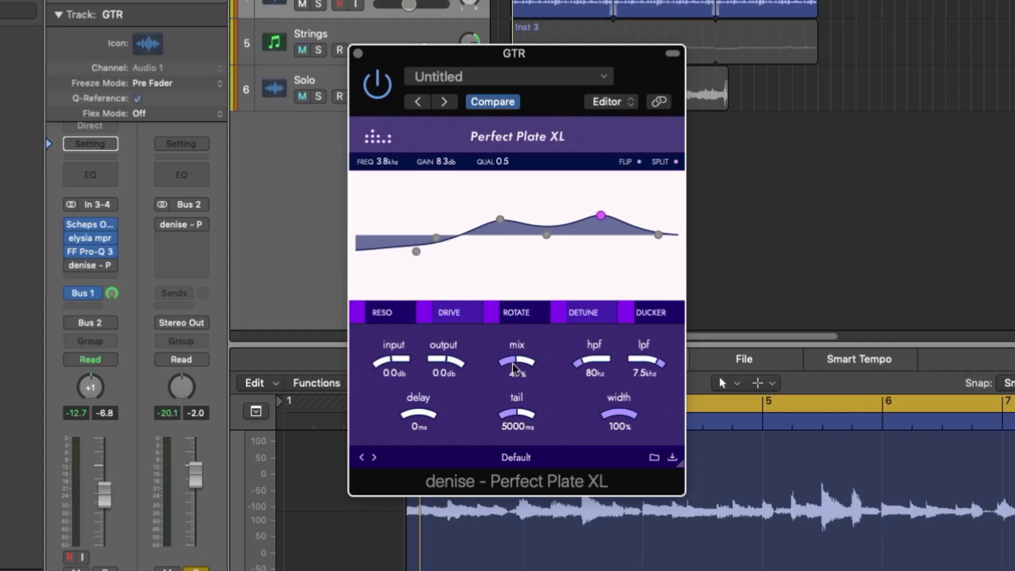
left_click_drag(513, 368, 513, 365)
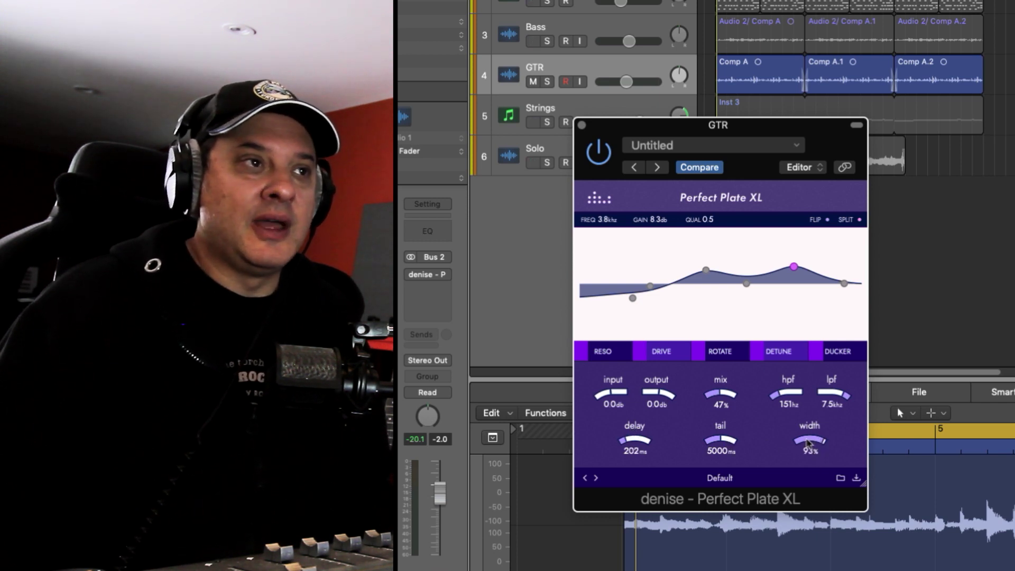
key("space")
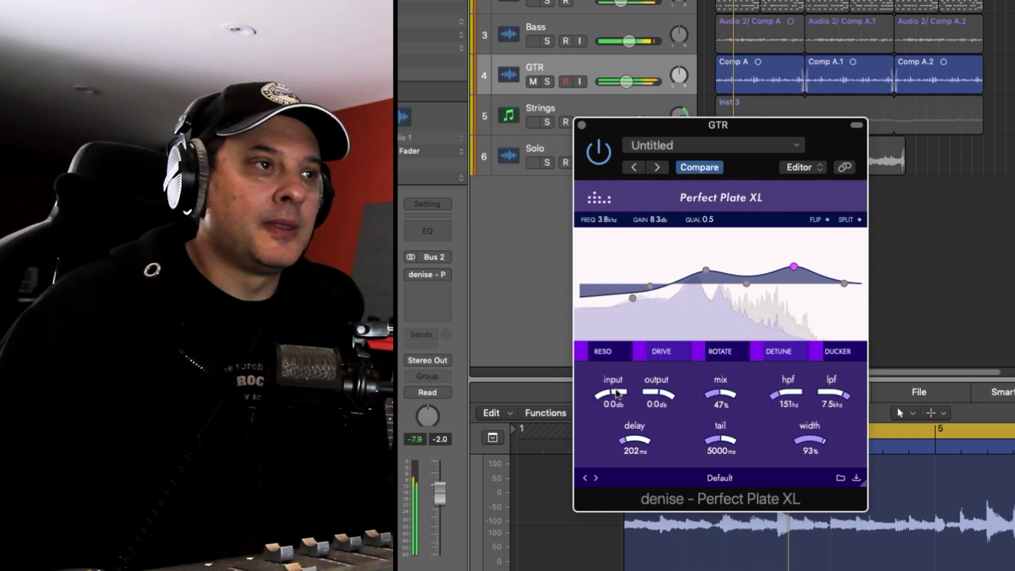
left_click_drag(613, 399, 658, 398)
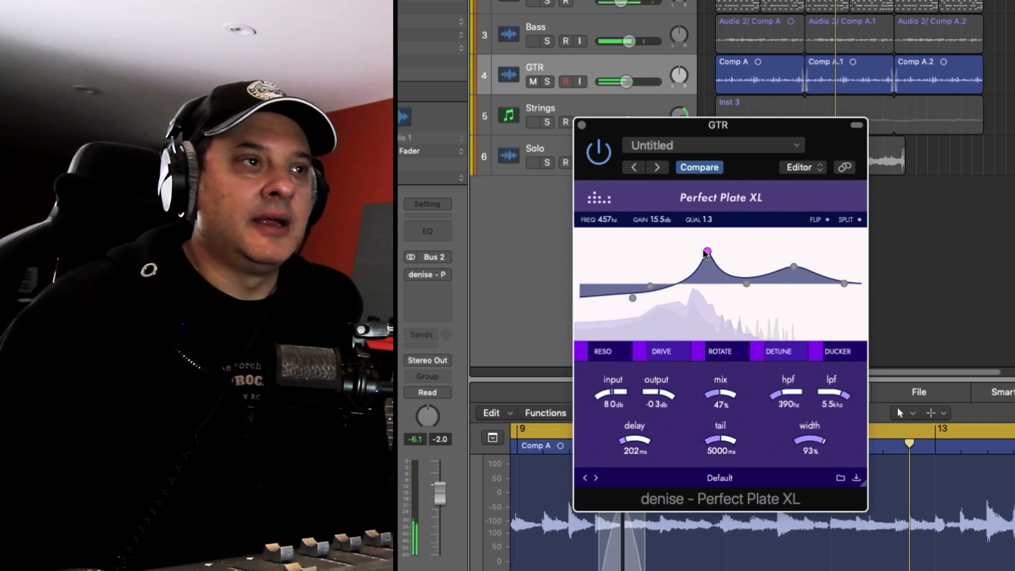
Step: Sharpen the EQ peaks to about 14.5 dB at 440 Hz and 17.5 dB at 2.6 kHz, and cut 161 Hz by 3.6 dB
left_click_drag(707, 252, 706, 255)
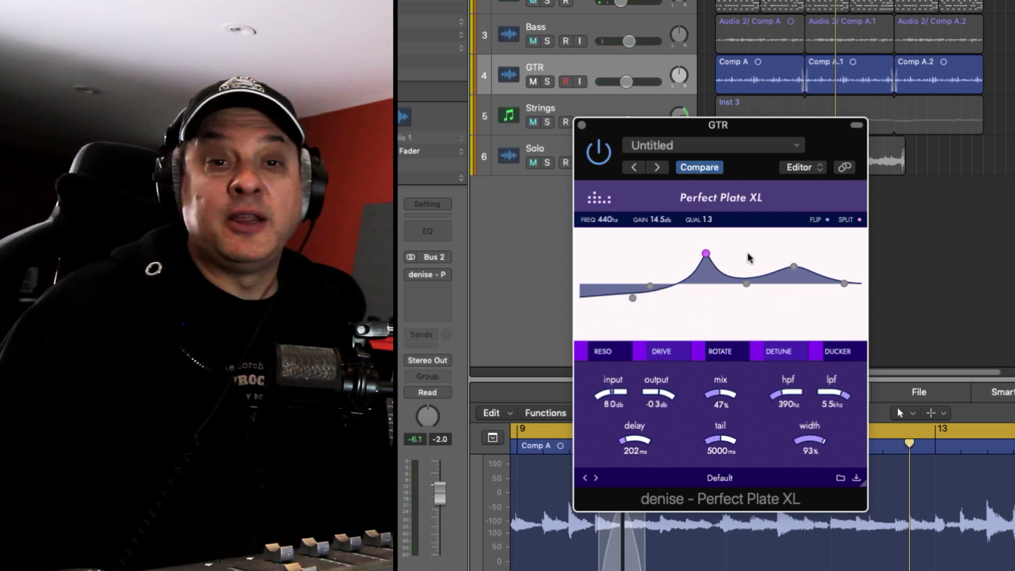
left_click(795, 264)
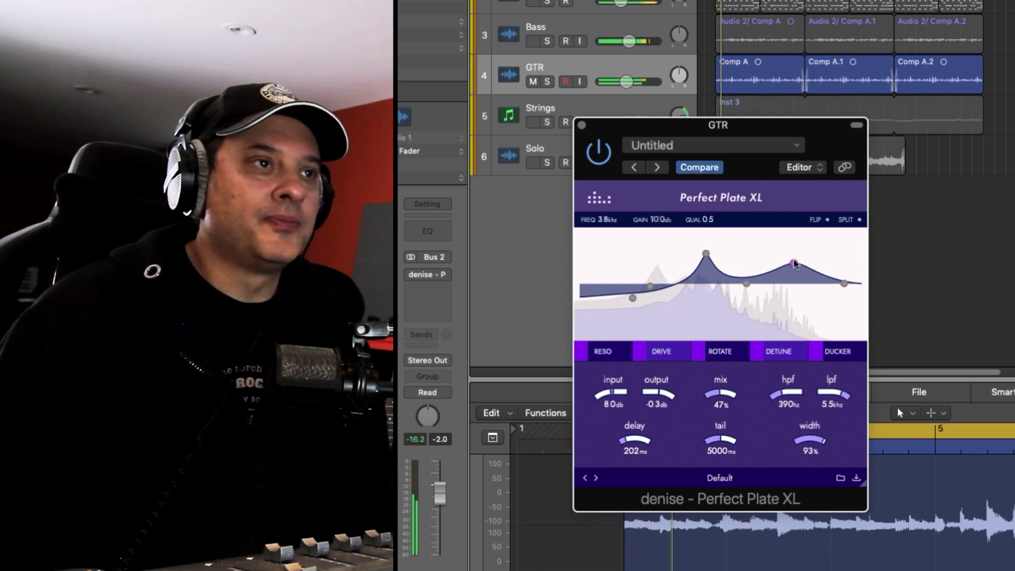
left_click_drag(702, 219, 706, 199)
left_click_drag(795, 253, 781, 248)
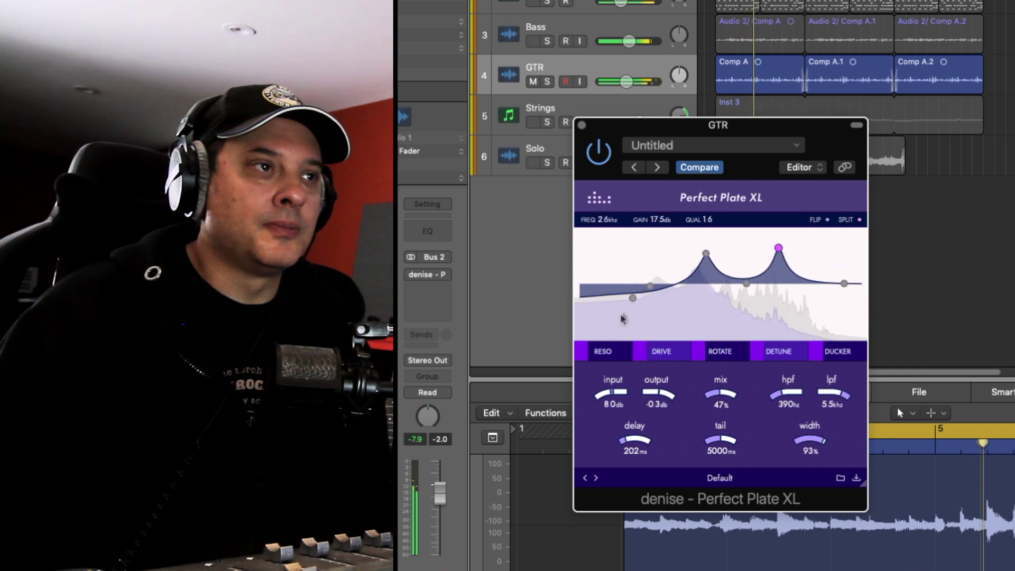
left_click(650, 286)
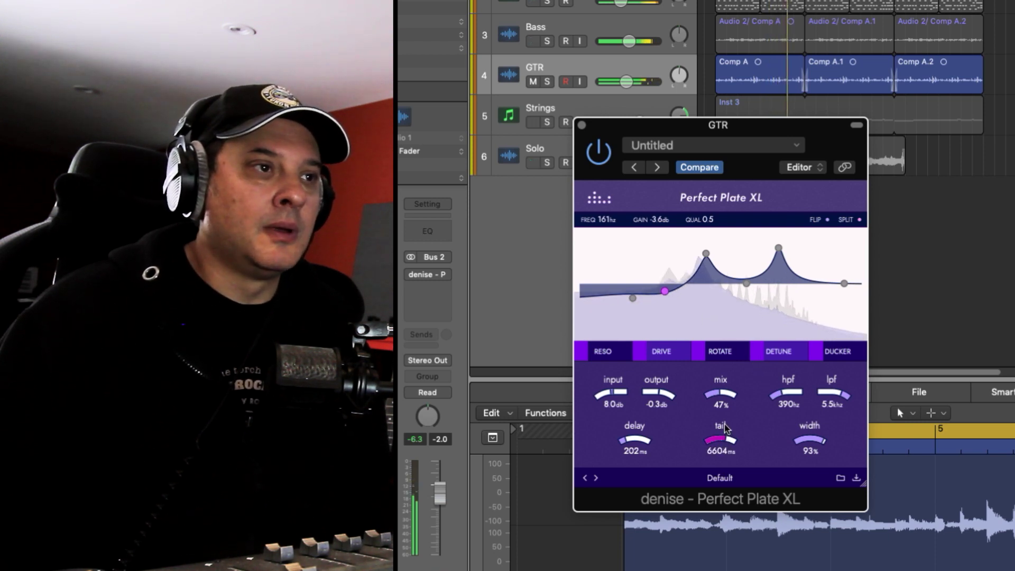
Step: Raise the reverb mix to 58% and lengthen the tail to 7495 ms
left_click_drag(723, 400, 725, 391)
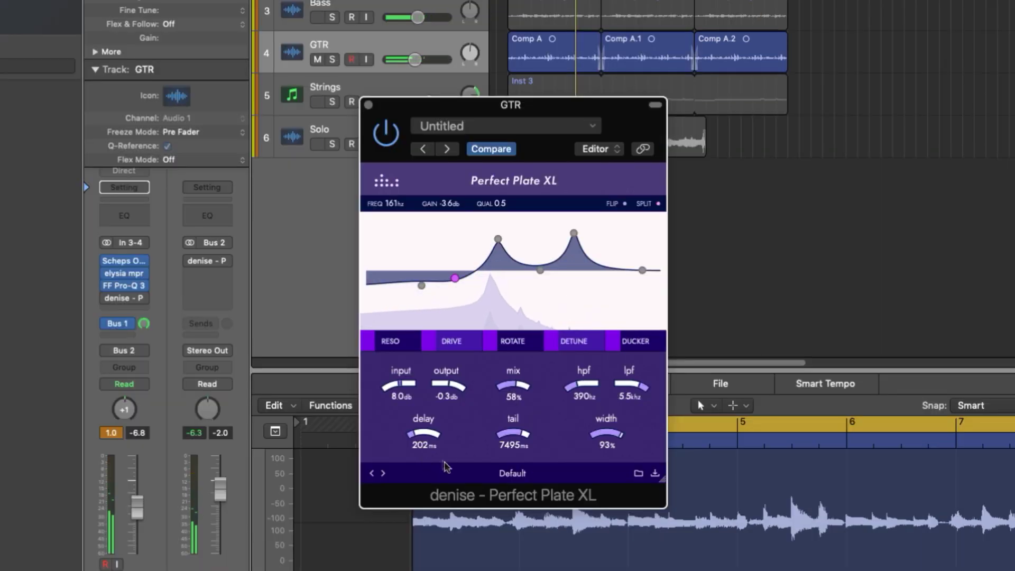
Step: Set the Drive effect to about 64% with tape 86%, buzz 55%, warp 70%, makeup 0.7 dB and bite 40% while the song plays
left_click(460, 342)
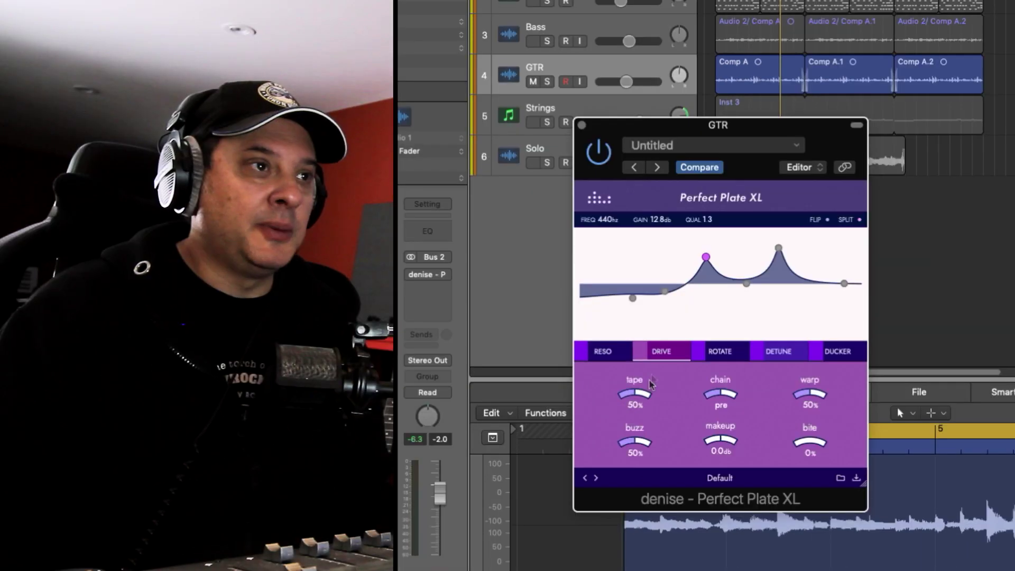
key("space")
mouse_move(674, 344)
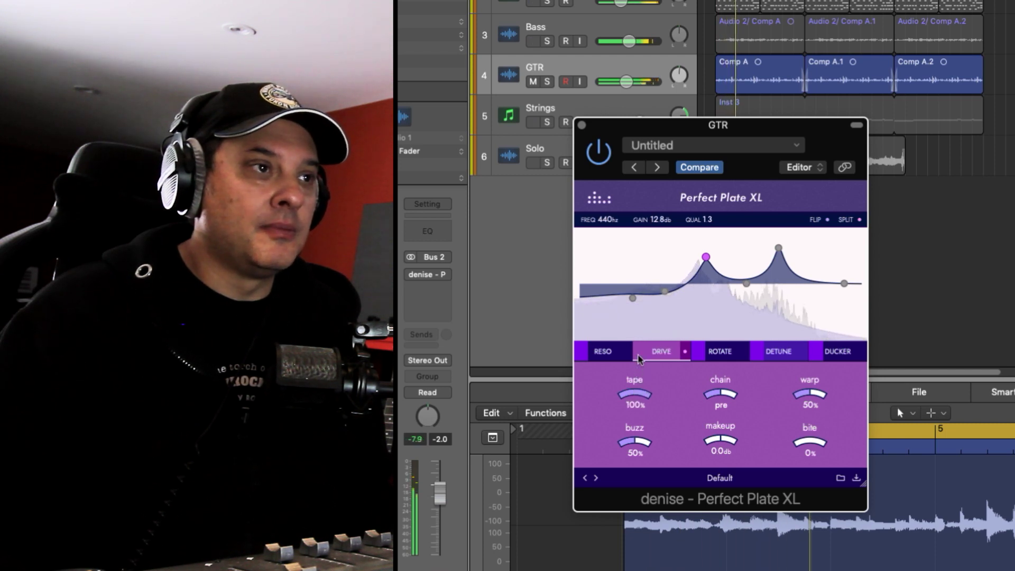
left_click_drag(640, 395, 640, 410)
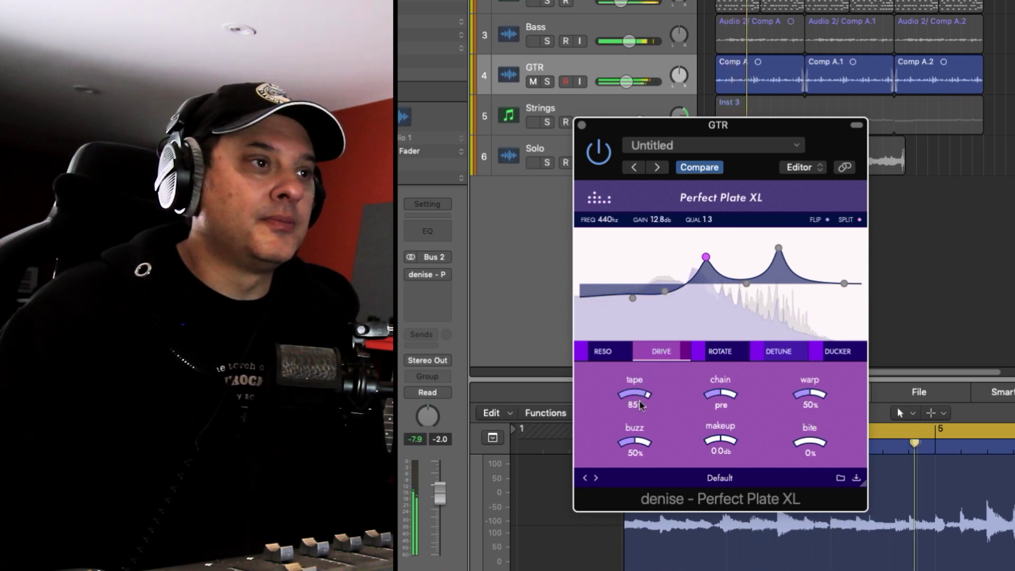
left_click_drag(637, 445, 646, 406)
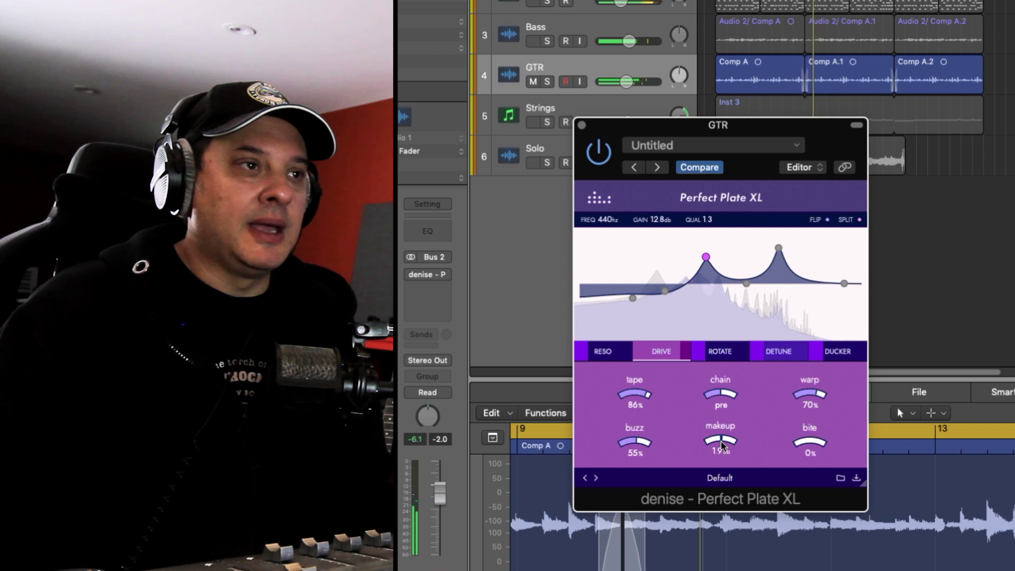
left_click_drag(723, 427, 722, 420)
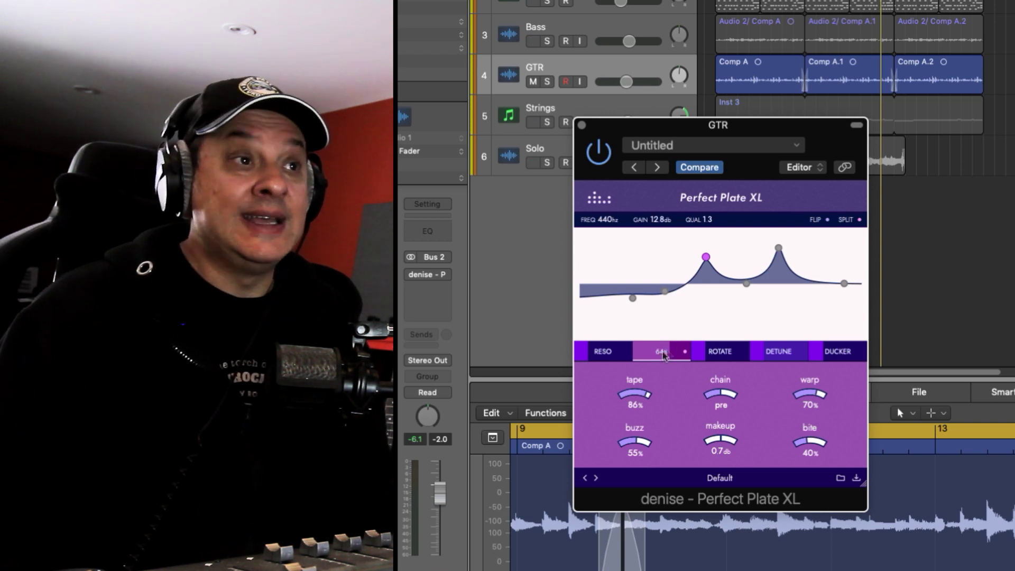
Step: Set the Rotate effect to about 96% with vibrato 13%, tremolo 77% and a square shape, comparing it during playback
left_click(729, 356)
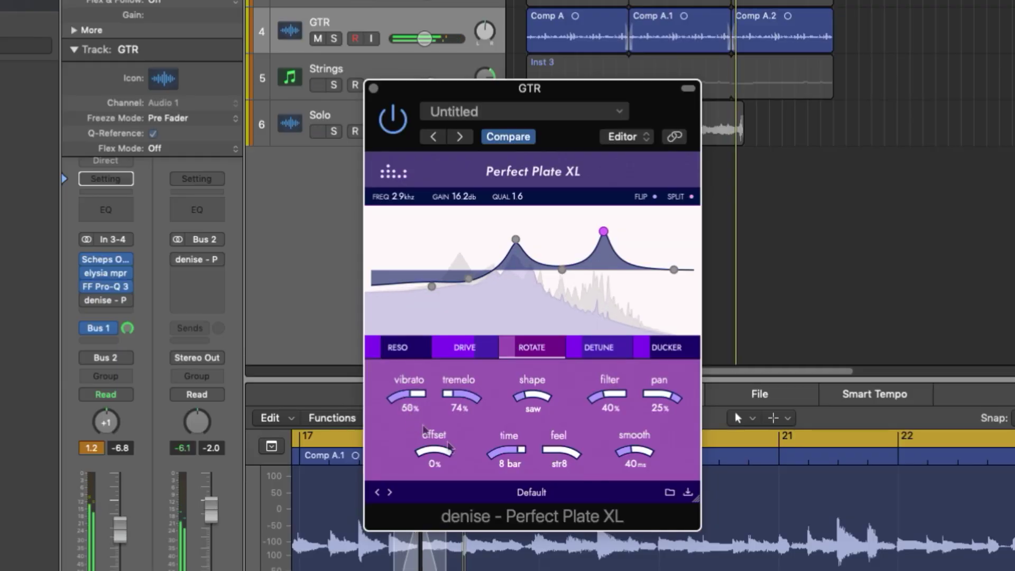
mouse_move(455, 351)
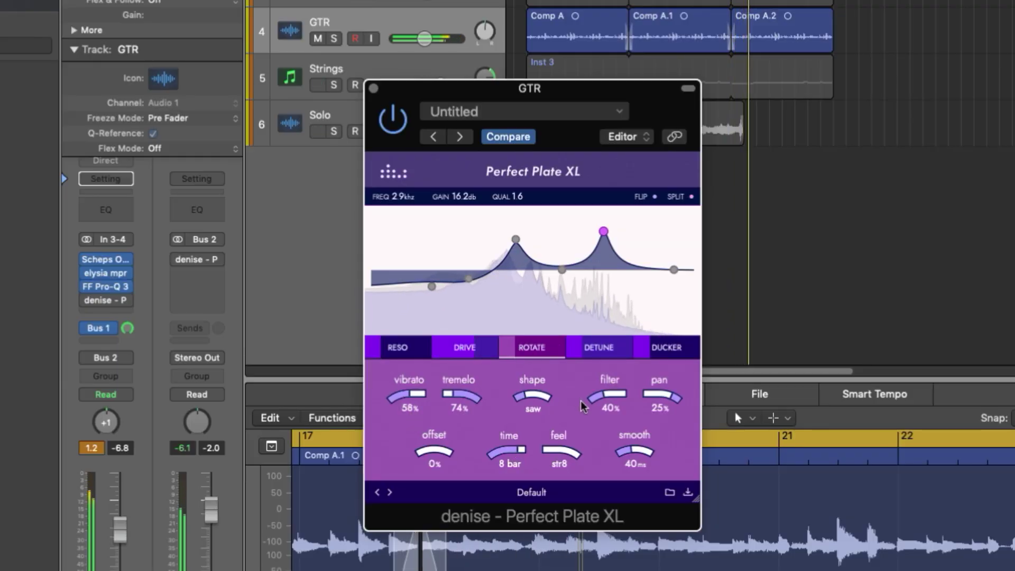
mouse_move(546, 350)
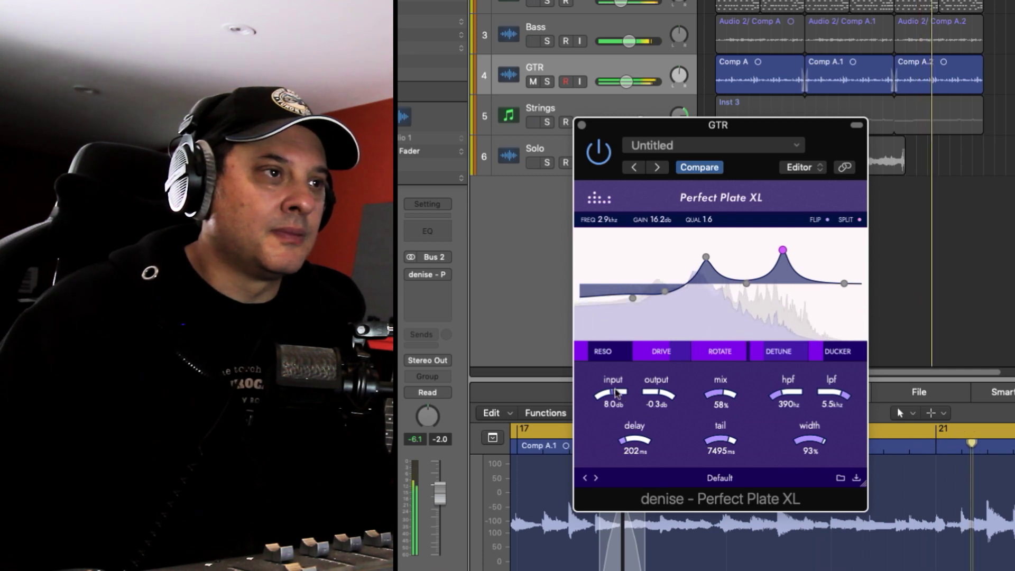
mouse_move(722, 356)
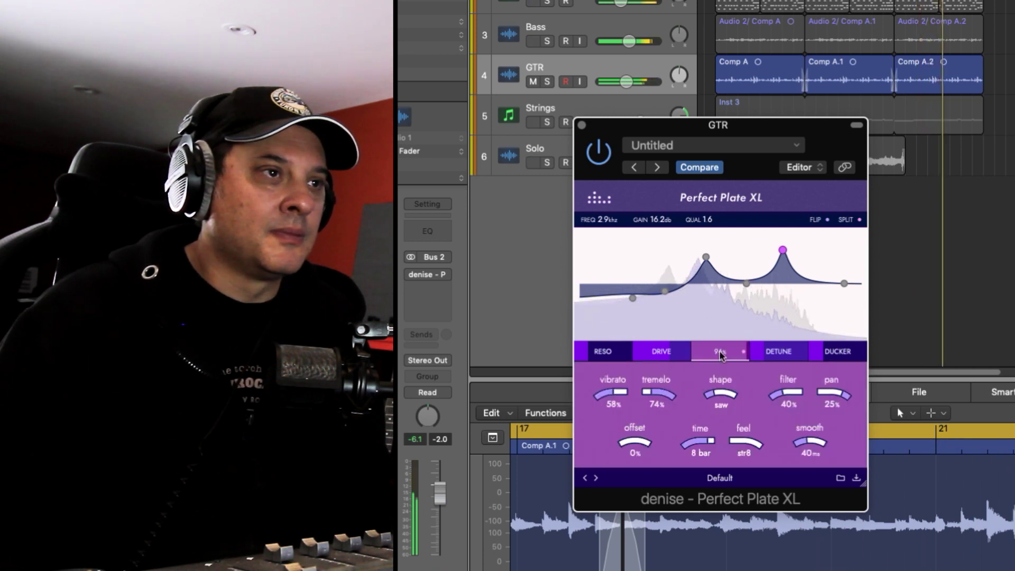
left_click_drag(599, 407, 623, 444)
mouse_move(741, 358)
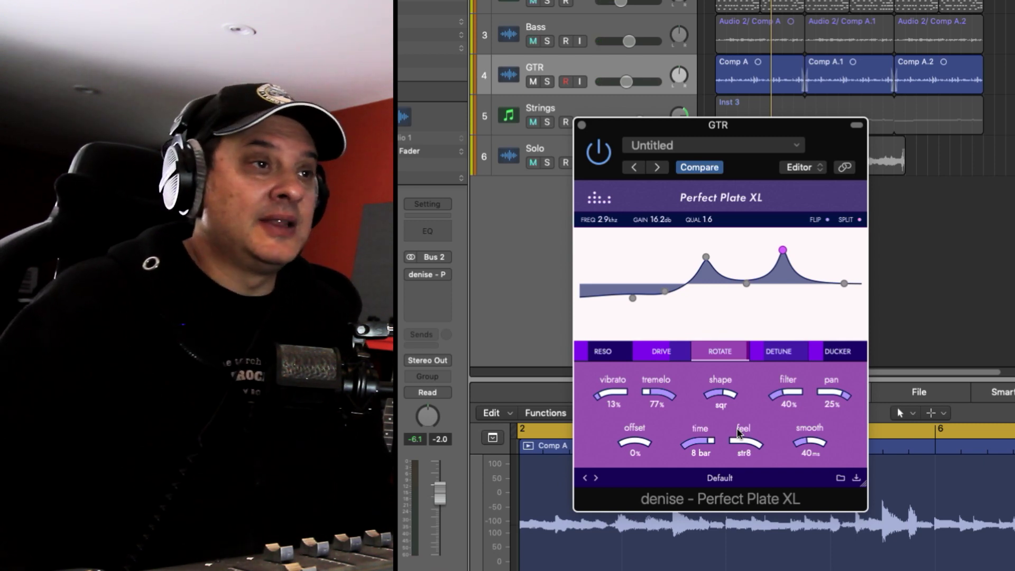
Step: Increase the Detune effect during playback with wow 29%, speed 83% and shake 41%, and return to the main reverb controls
left_click(785, 354)
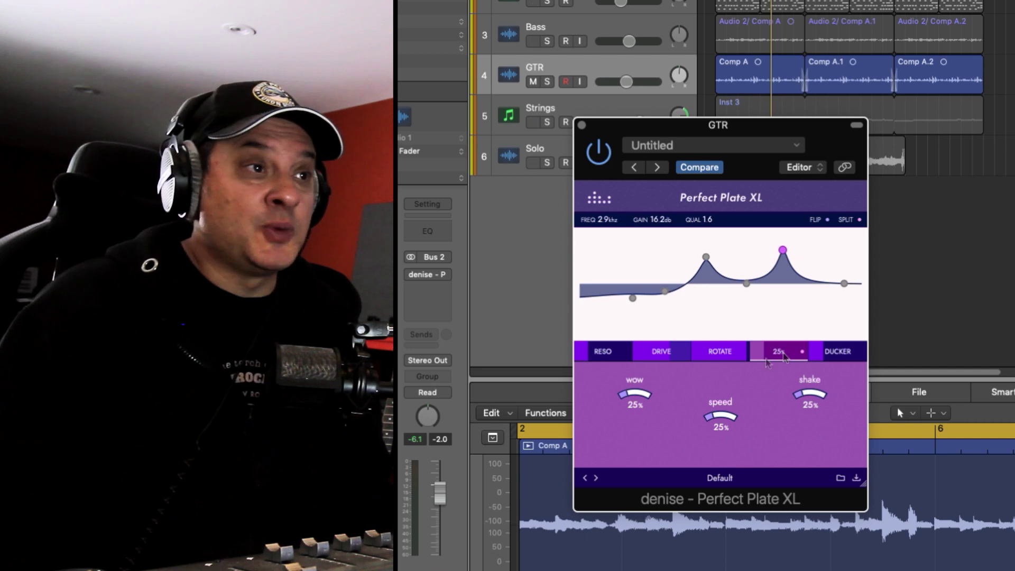
key("space")
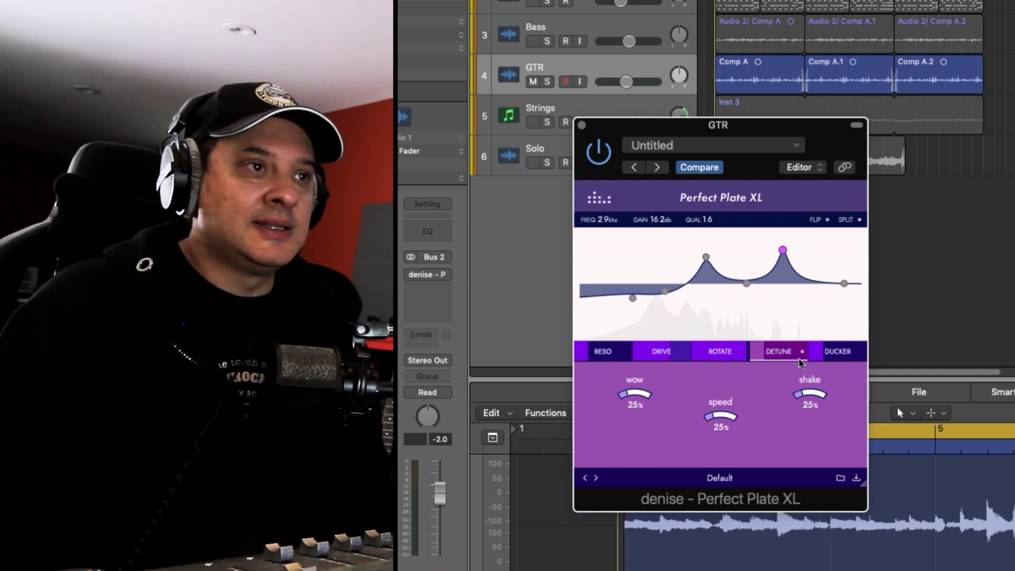
left_click_drag(803, 362, 785, 342)
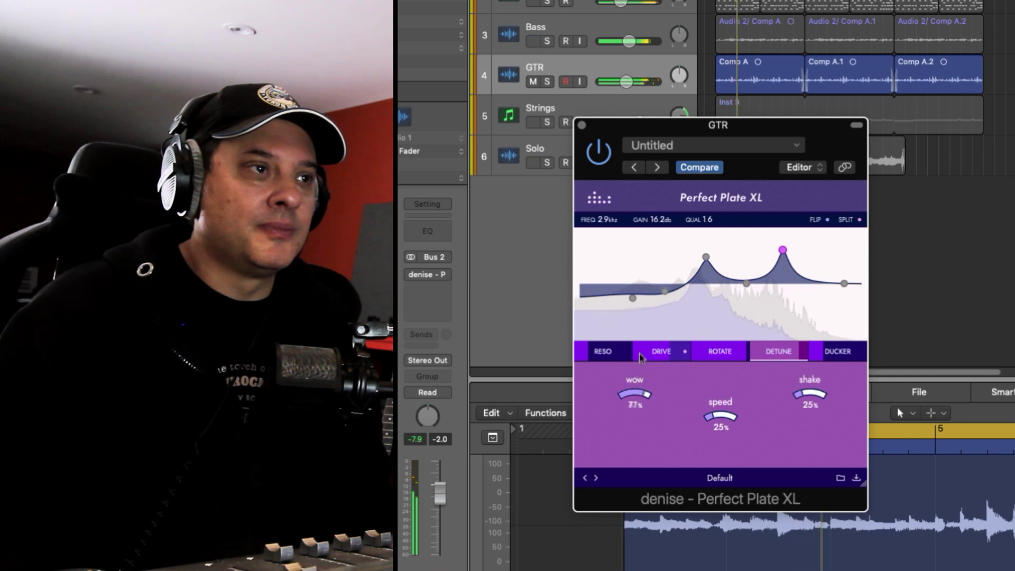
left_click_drag(635, 395, 635, 402)
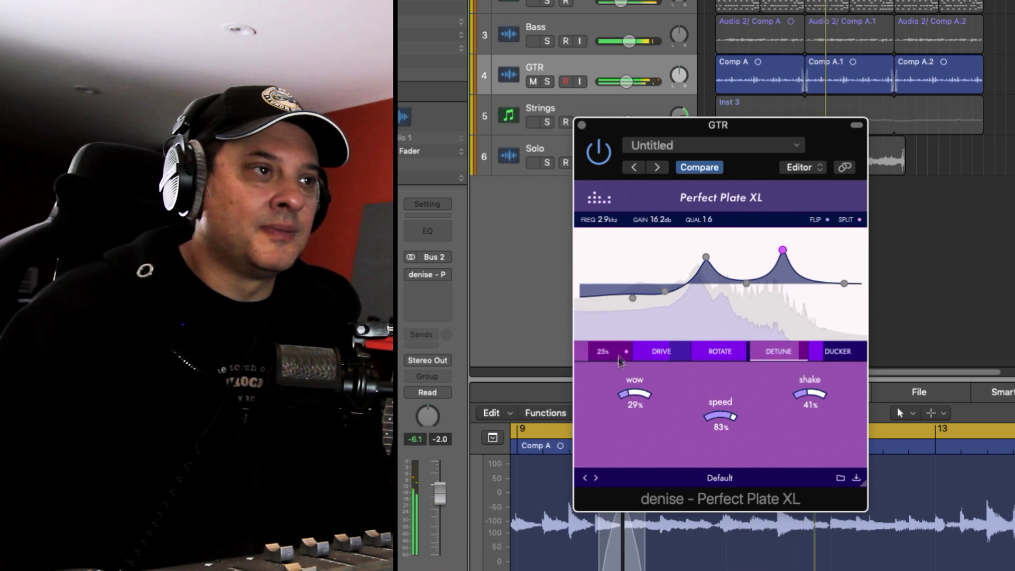
left_click(774, 354)
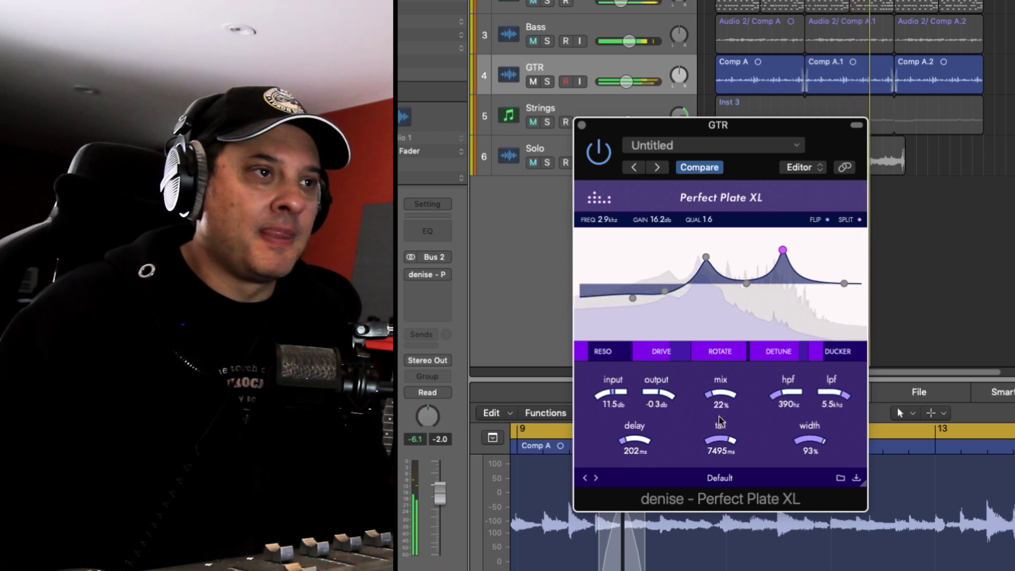
Step: Open the Ducker settings and enable the Ducker on the Drums reverb, comparing it on and off during playback
mouse_move(987, 552)
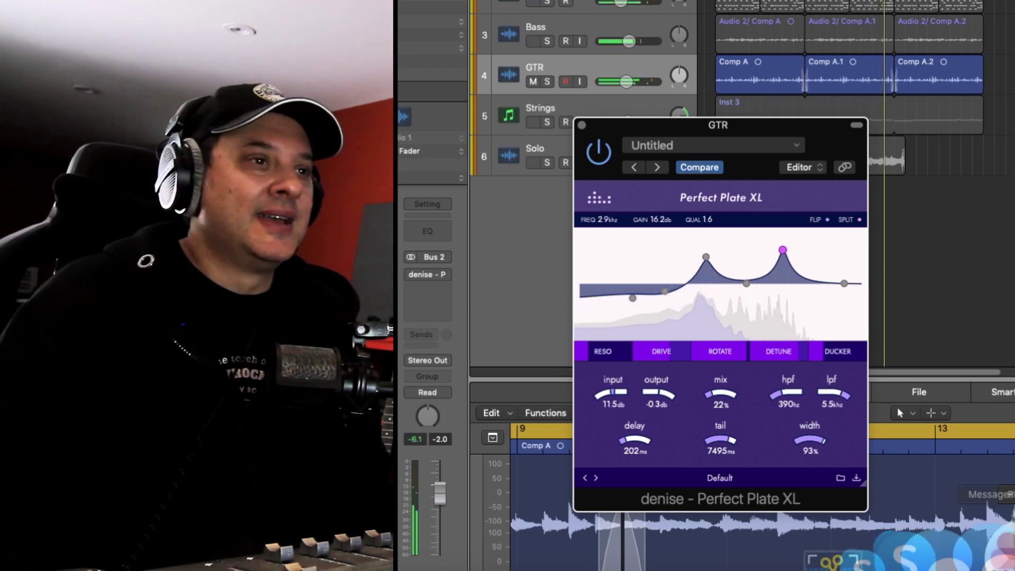
left_click(844, 354)
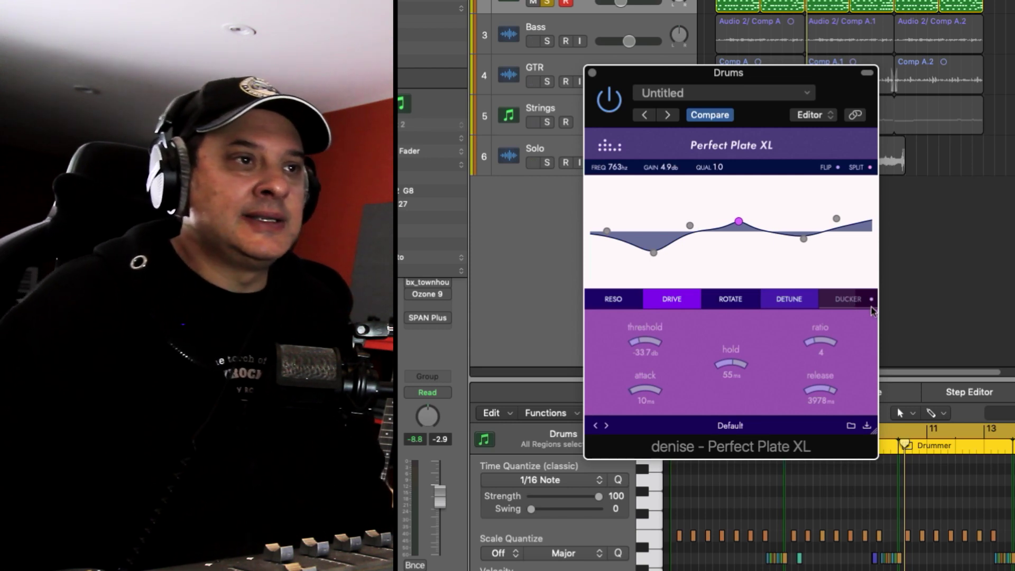
key("space")
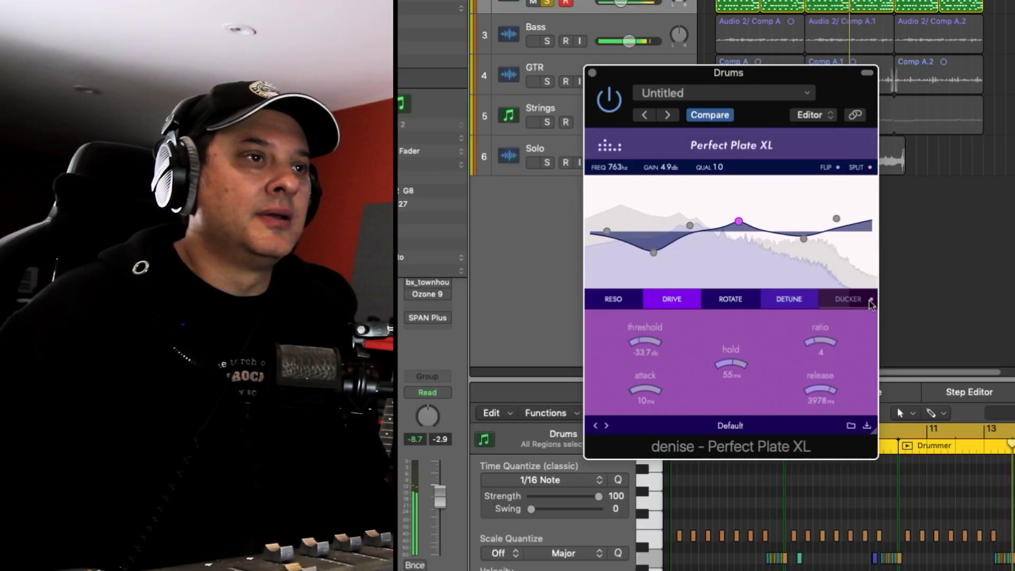
left_click(871, 300)
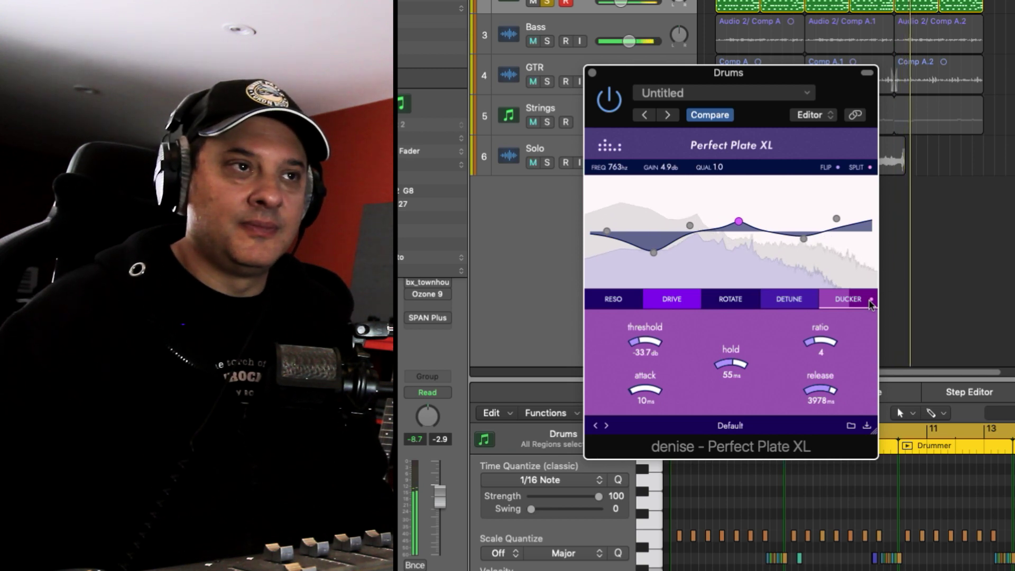
left_click(870, 301)
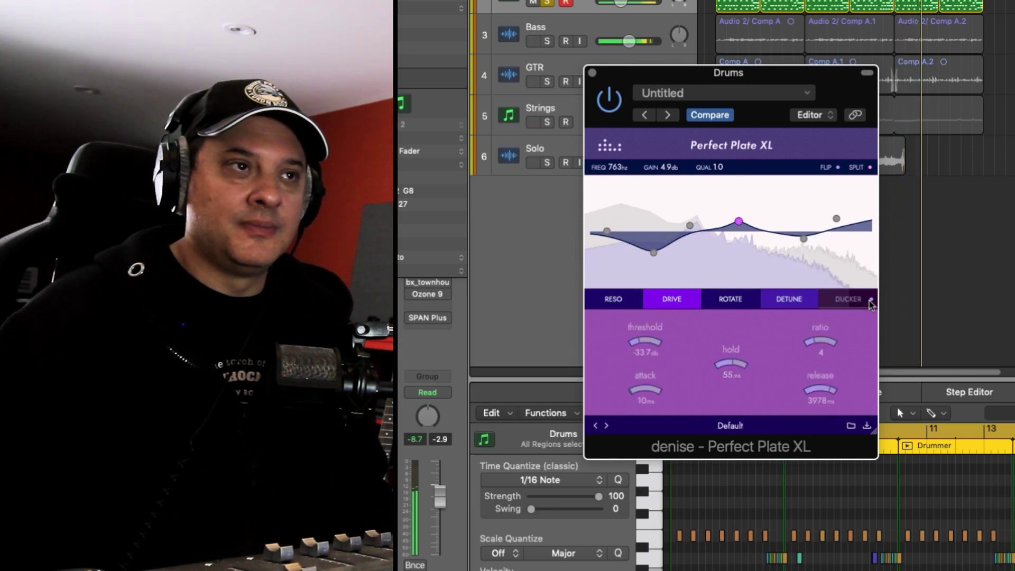
left_click(870, 301)
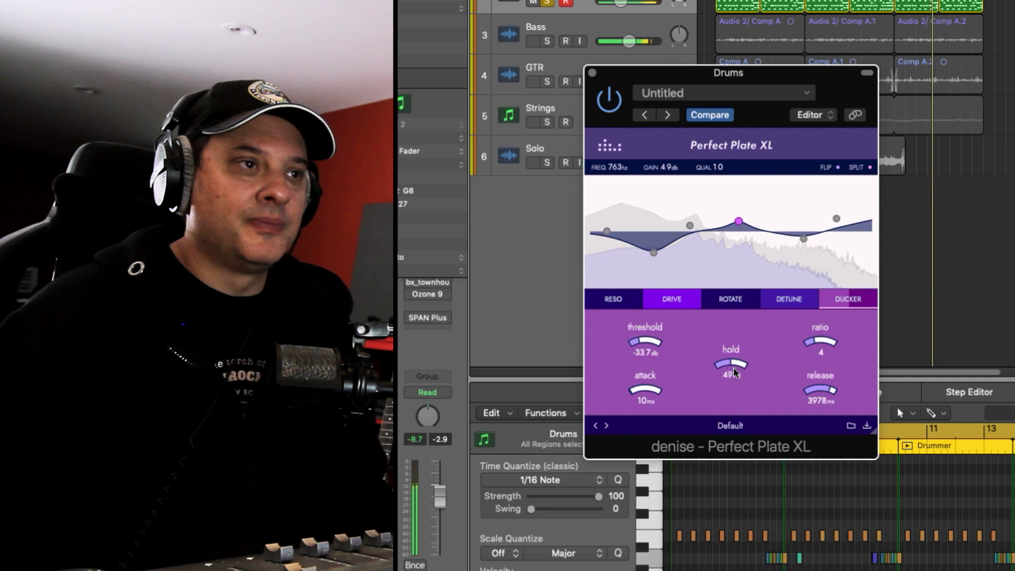
Step: Adjust the Ducker's hold time and threshold on the Drums reverb, and reposition the plug-in window
left_click_drag(734, 367, 734, 376)
left_click_drag(641, 330, 628, 334)
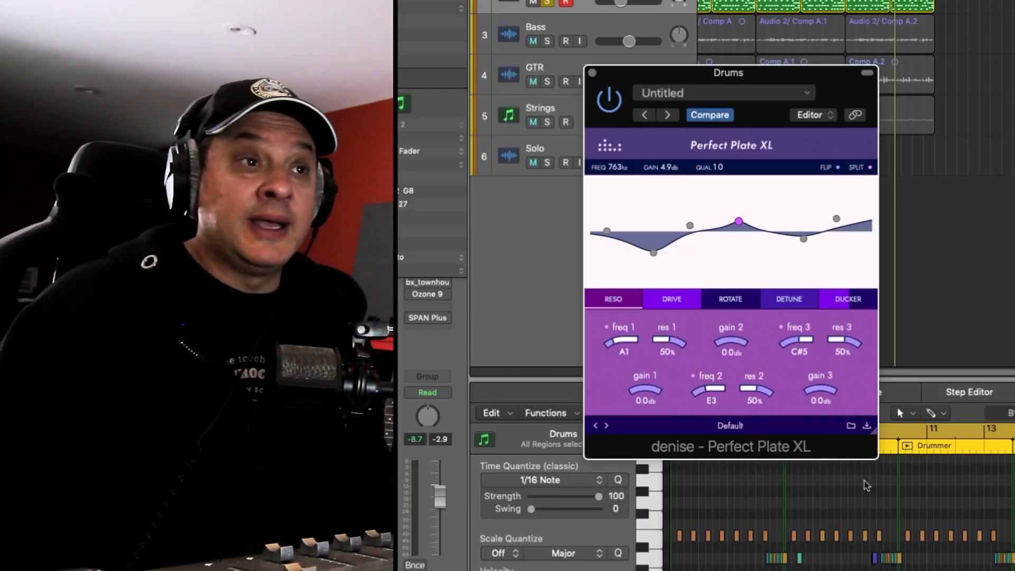
left_click_drag(821, 77, 808, 45)
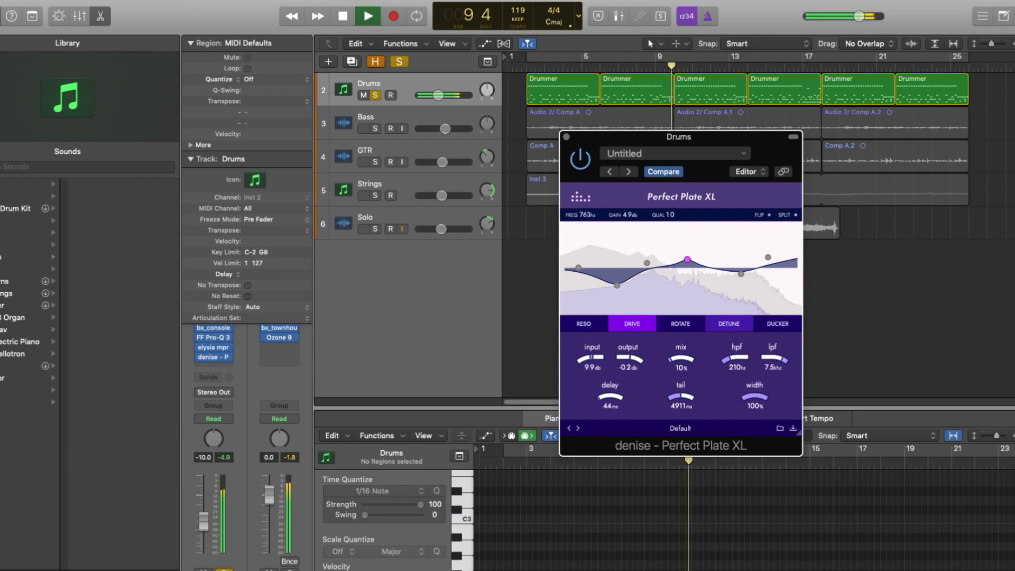
Step: Compare the Drums and Strings tracks with Perfect Plate XL active and bypassed during playback
left_click(580, 159)
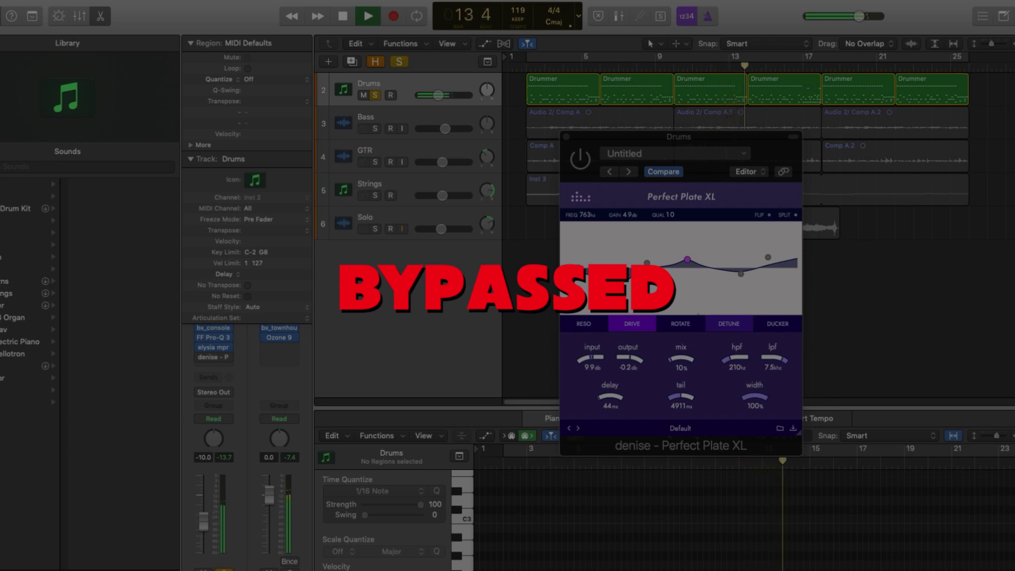
left_click(580, 159)
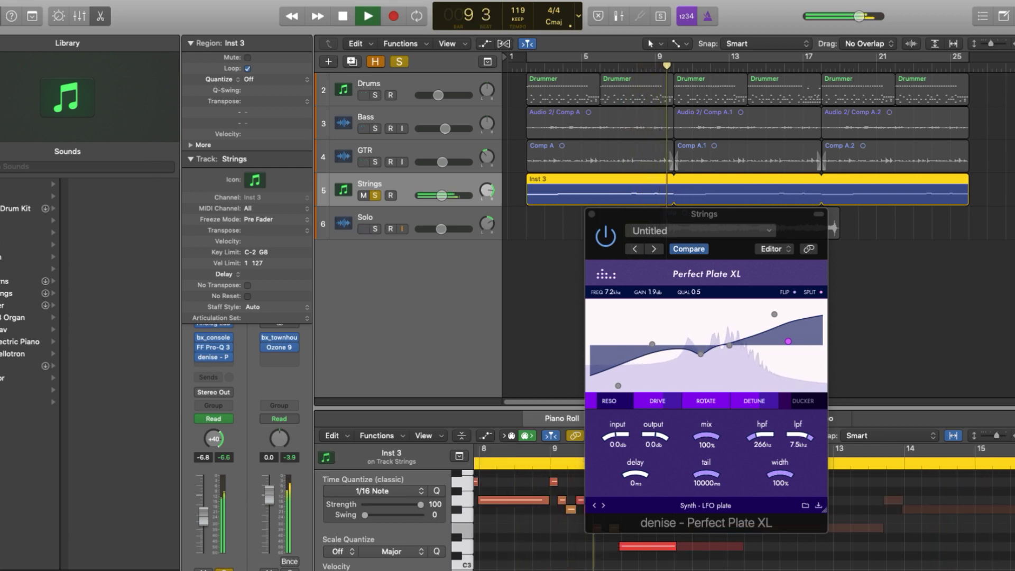
left_click(606, 237)
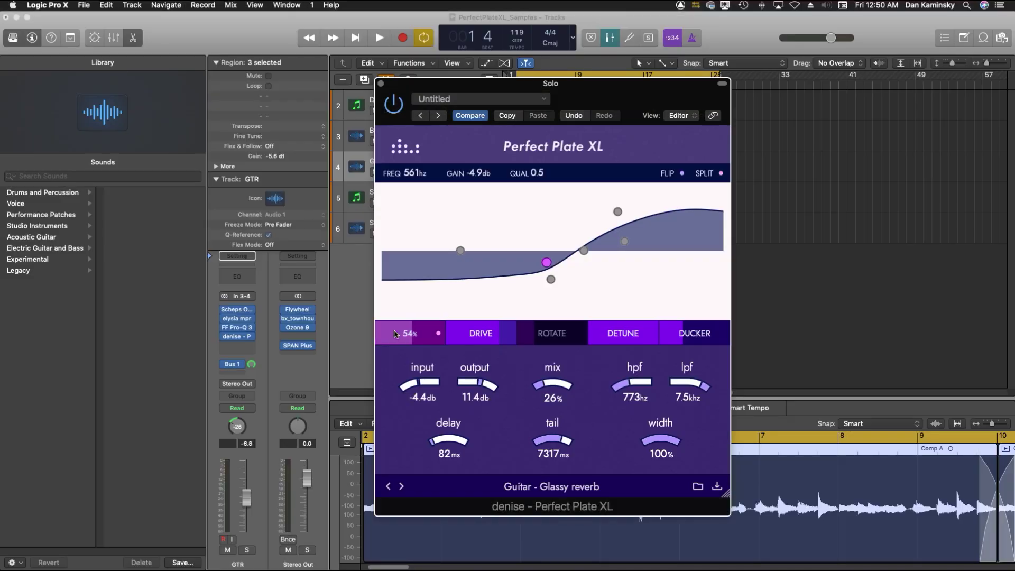
Step: Open the Reso controls of the Solo track's reverb, and show all four Perfect Plate XL windows while the full mix plays
left_click(394, 334)
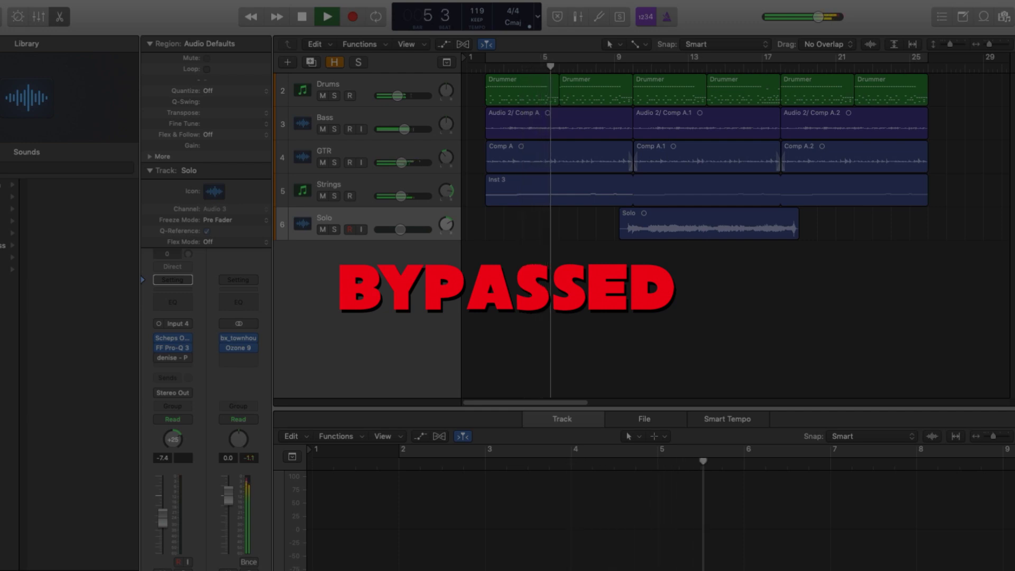
key("v")
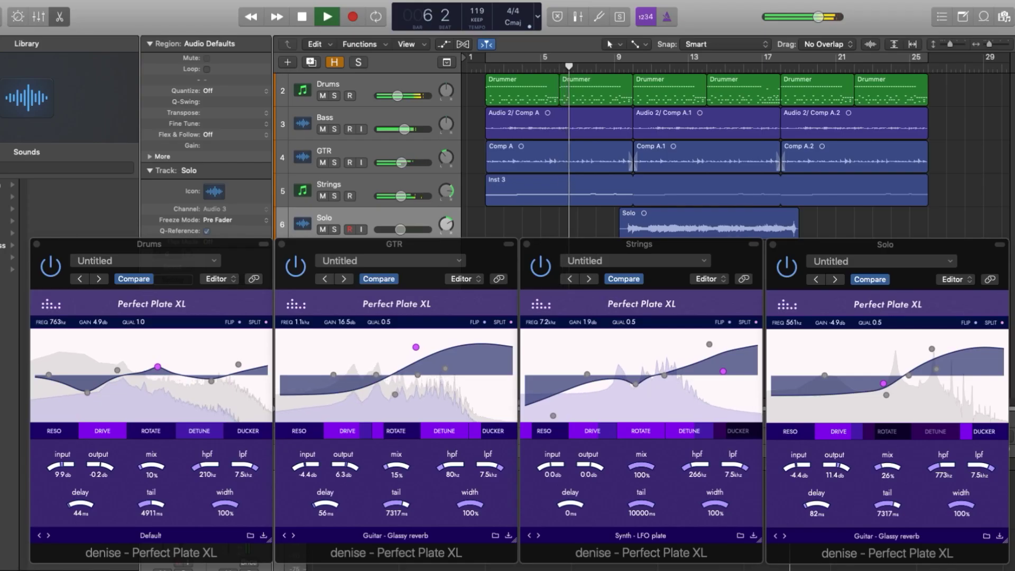